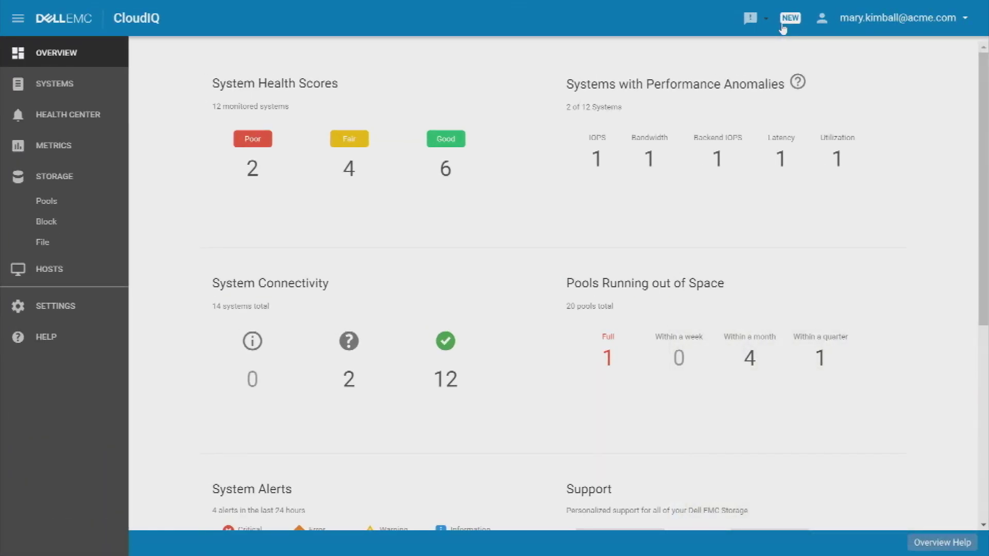
Step: List the systems with Fair health scores from the overview, and close the list
{"action": "left_click", "coordinate": [785, 15]}
{"action": "left_click", "coordinate": [349, 171]}
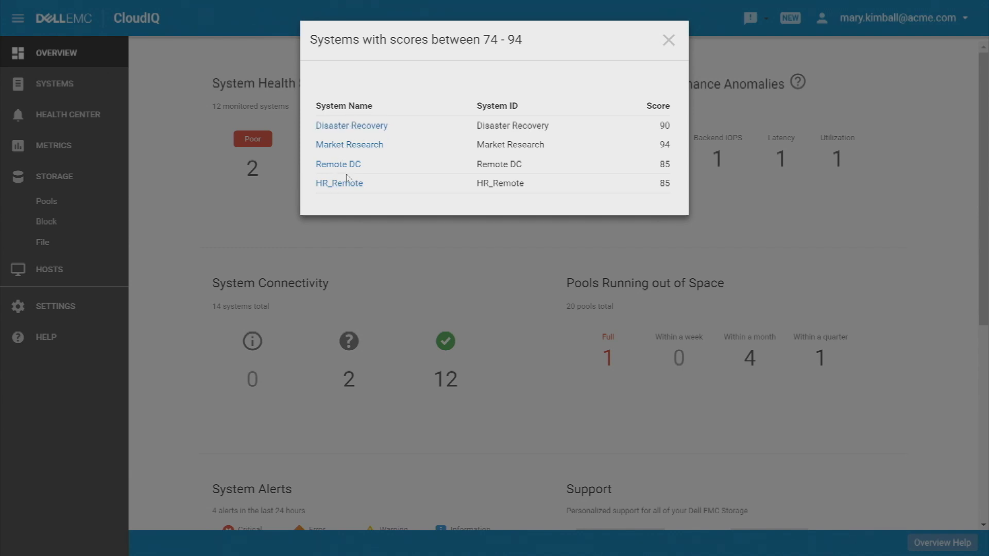
{"action": "left_click", "coordinate": [670, 41]}
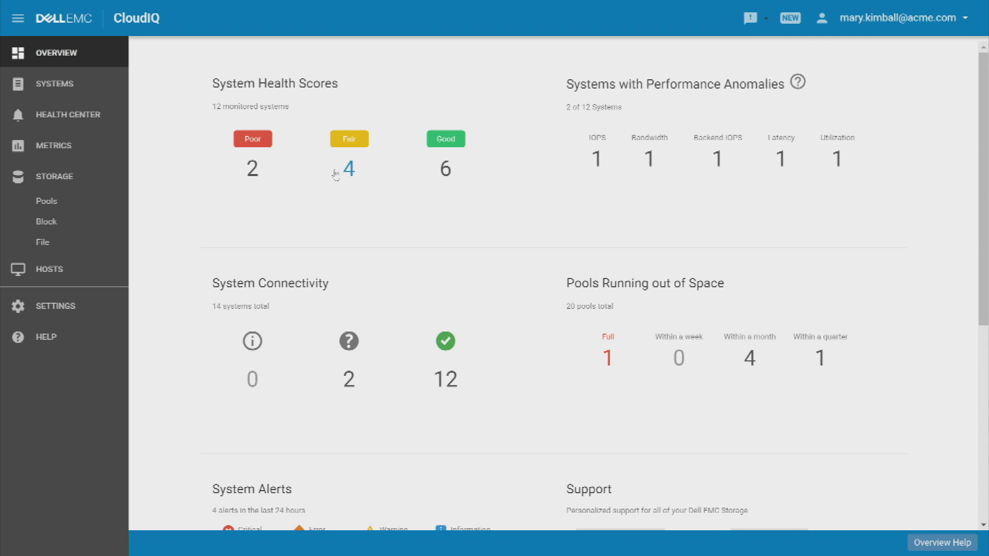
Step: Open the monitored systems, dismiss the Cloud Health Score introduction and review all the health score cards
{"action": "left_click", "coordinate": [233, 107]}
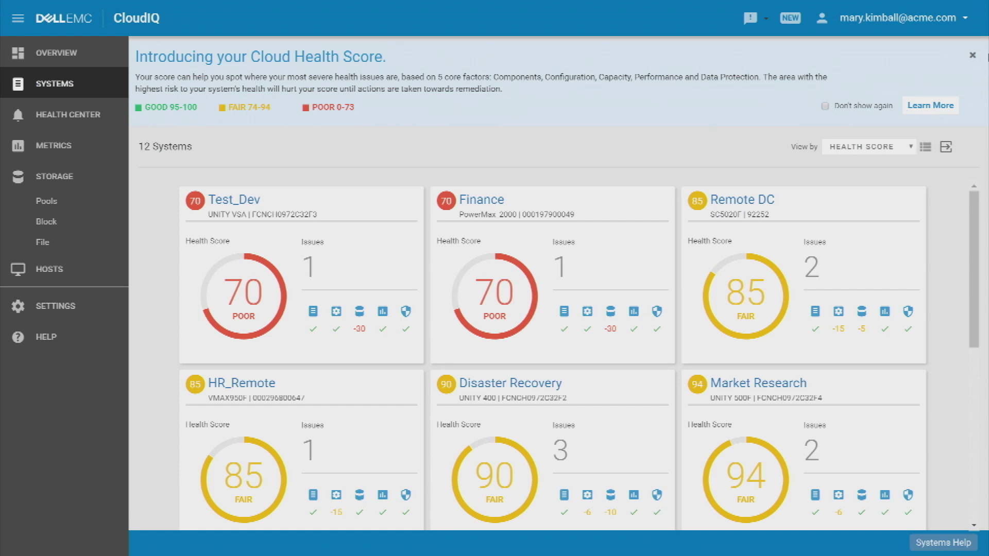
{"action": "left_click", "coordinate": [972, 55]}
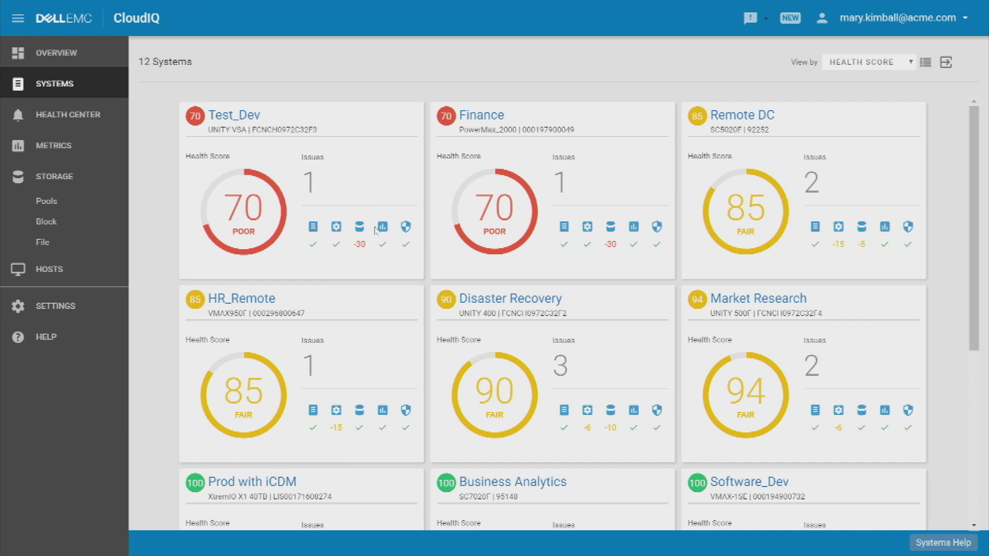
{"action": "mouse_move", "coordinate": [407, 228]}
{"action": "mouse_move", "coordinate": [859, 252]}
{"action": "left_click_drag", "start_coordinate": [968, 186], "coordinate": [969, 350]}
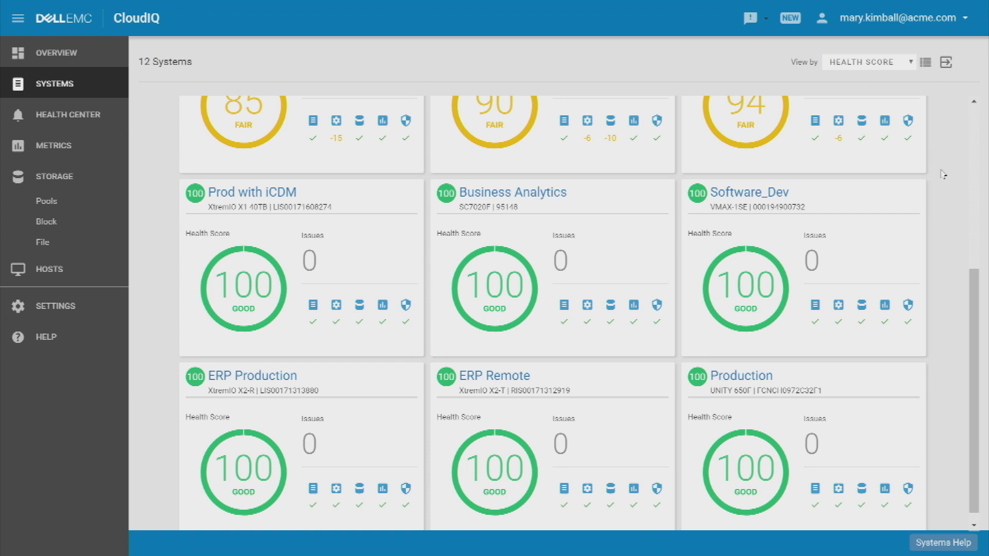
{"action": "scroll", "coordinate": [942, 174], "scroll_direction": "up", "scroll_amount": 5}
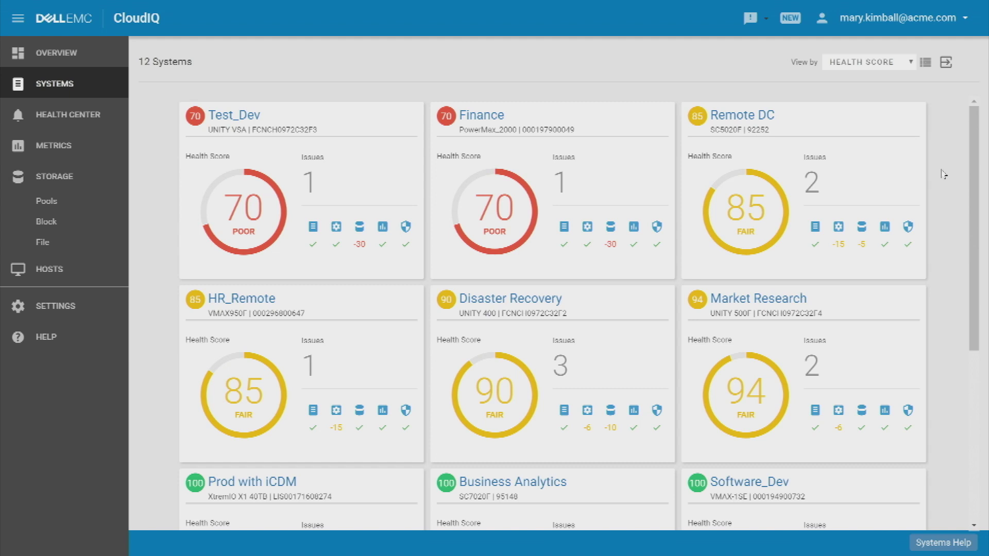
Step: Open the Disaster Recovery system's health details without the introduction and show the resolution for its capacity issue
{"action": "left_click", "coordinate": [527, 303]}
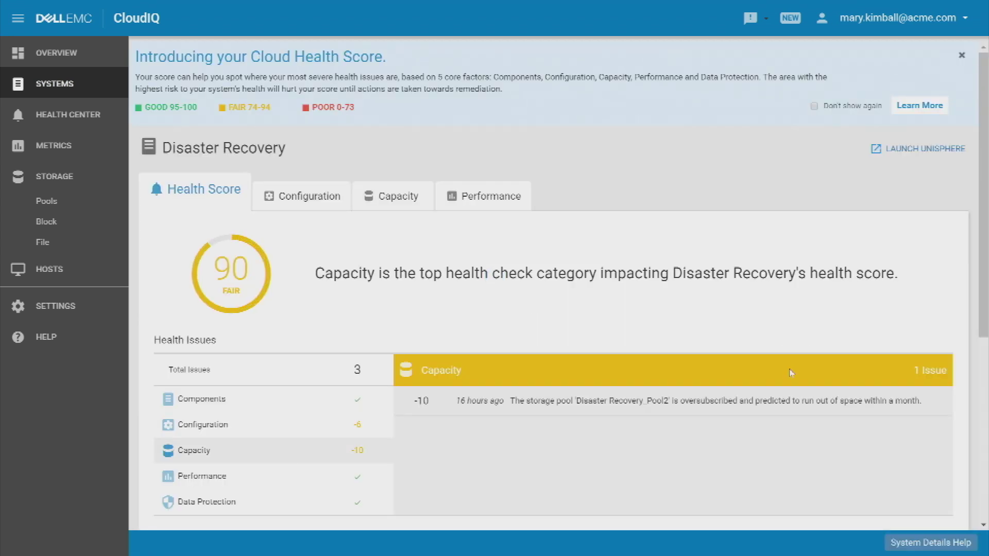
{"action": "left_click", "coordinate": [961, 55]}
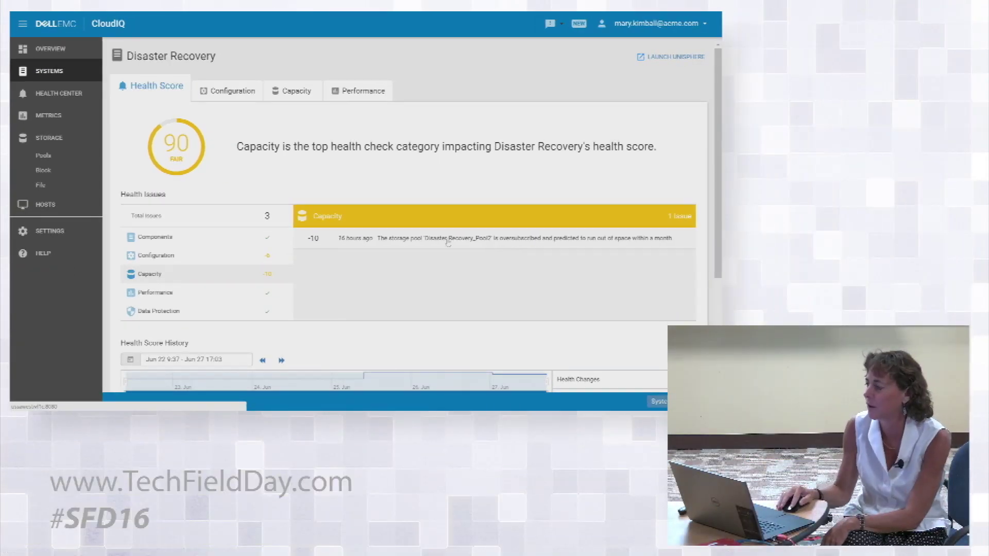
{"action": "left_click", "coordinate": [527, 246]}
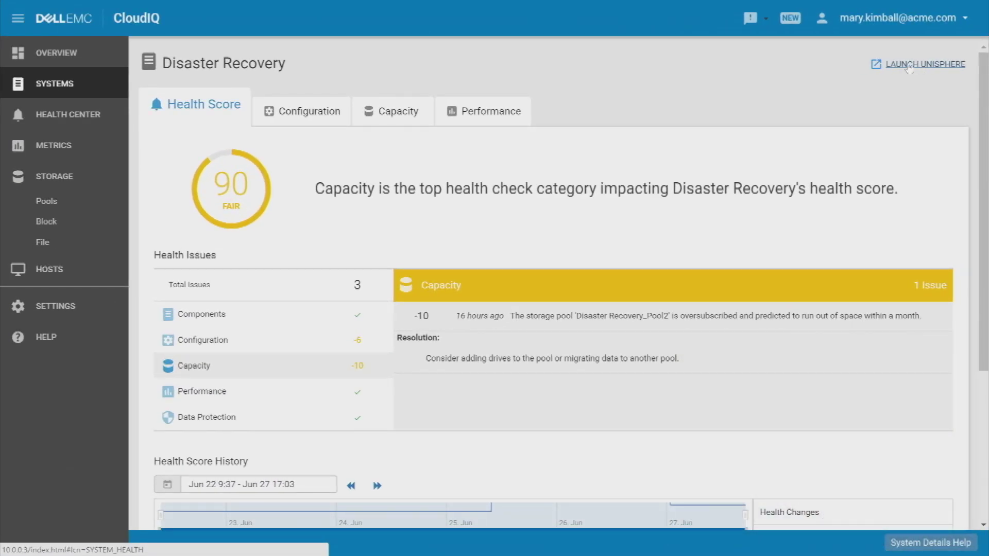
{"action": "left_click", "coordinate": [910, 64]}
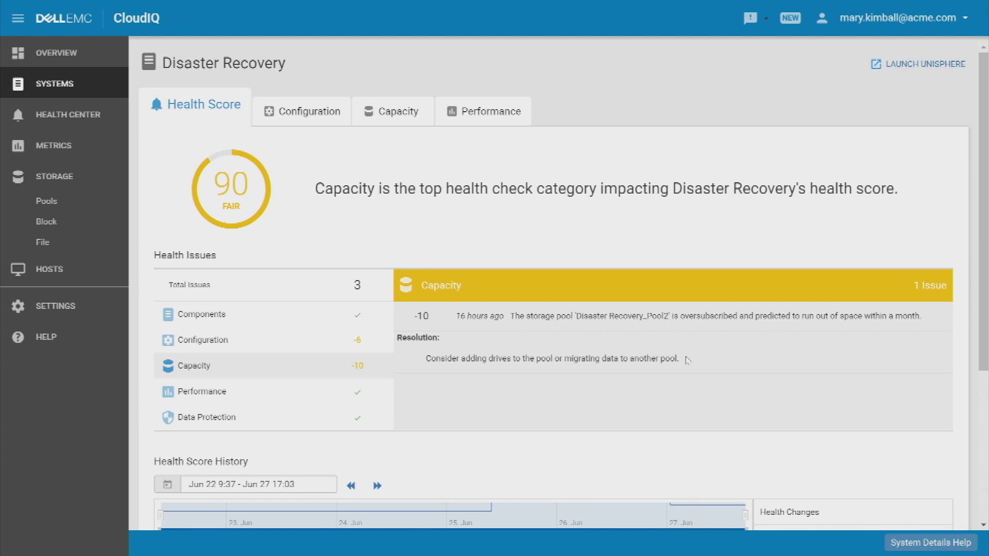
Step: Show the resolution for Disaster Recovery's Remote_ESX2 configuration issue and examine the system's health score history
{"action": "left_click", "coordinate": [268, 337]}
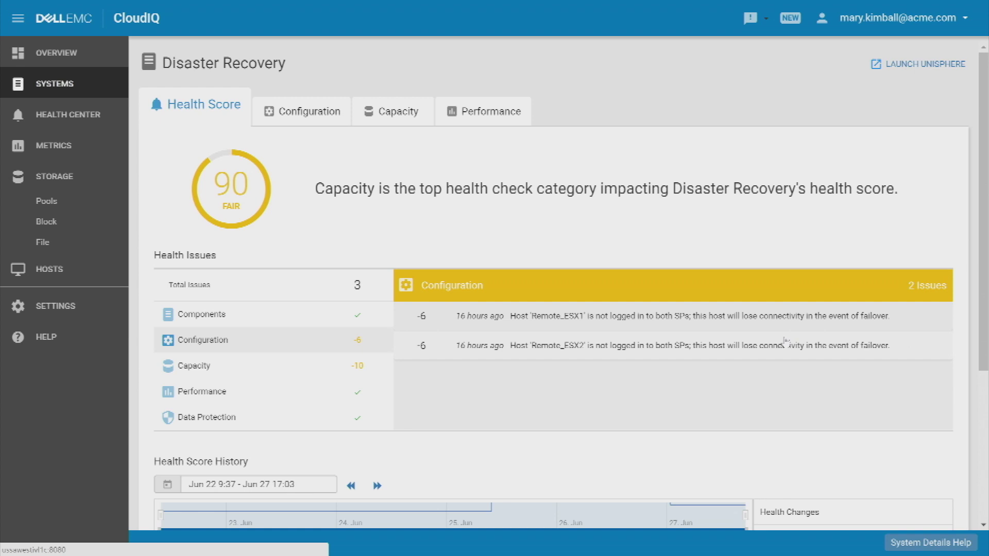
{"action": "left_click", "coordinate": [810, 353]}
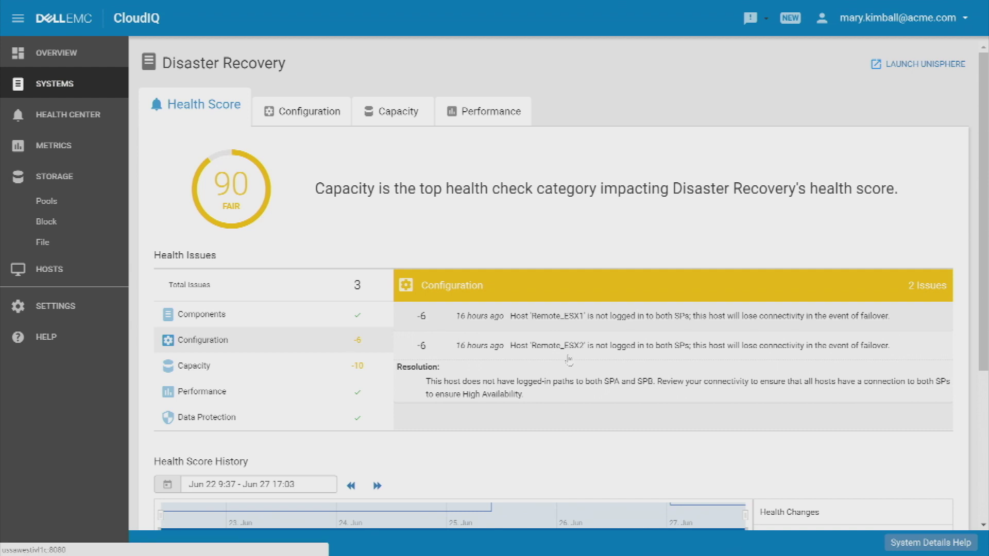
{"action": "left_click_drag", "start_coordinate": [985, 186], "coordinate": [961, 361]}
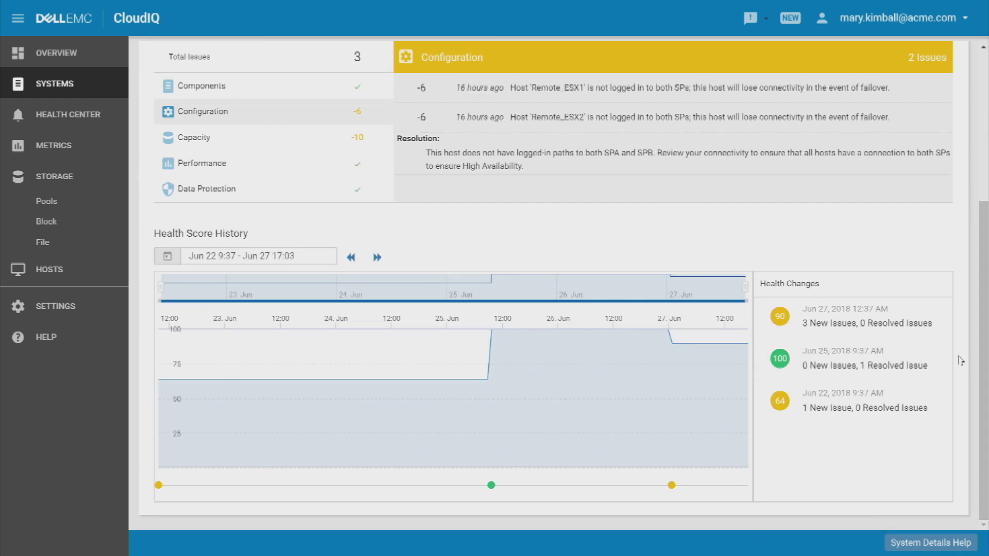
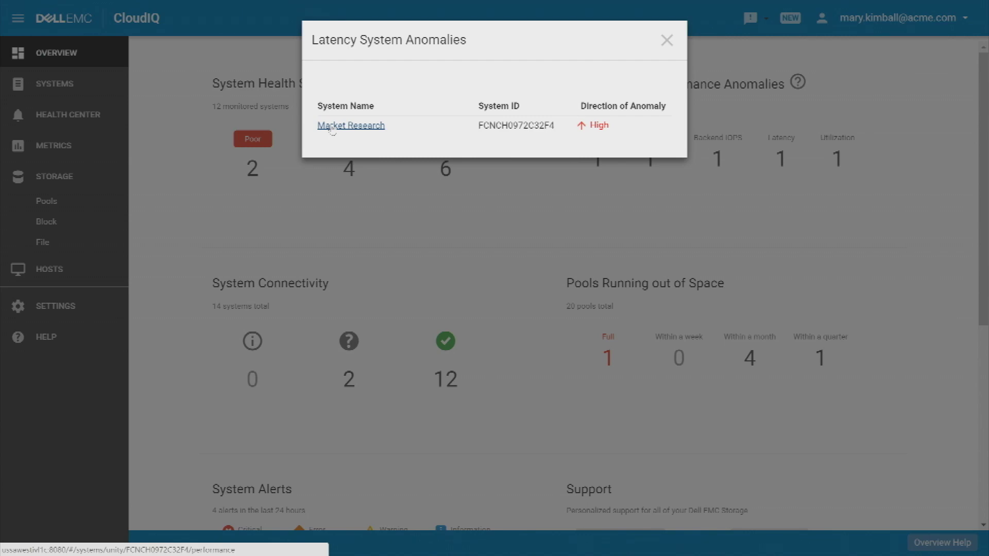
Step: Open the Market Research system from the latency anomalies and examine its performance charts through Block Latency
{"action": "left_click", "coordinate": [332, 127]}
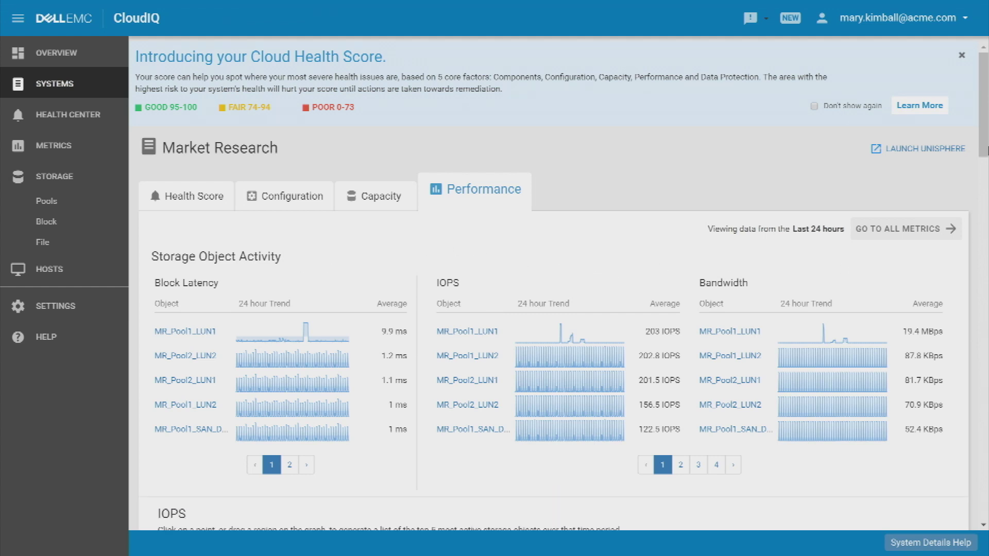
{"action": "left_click_drag", "start_coordinate": [985, 111], "coordinate": [986, 214]}
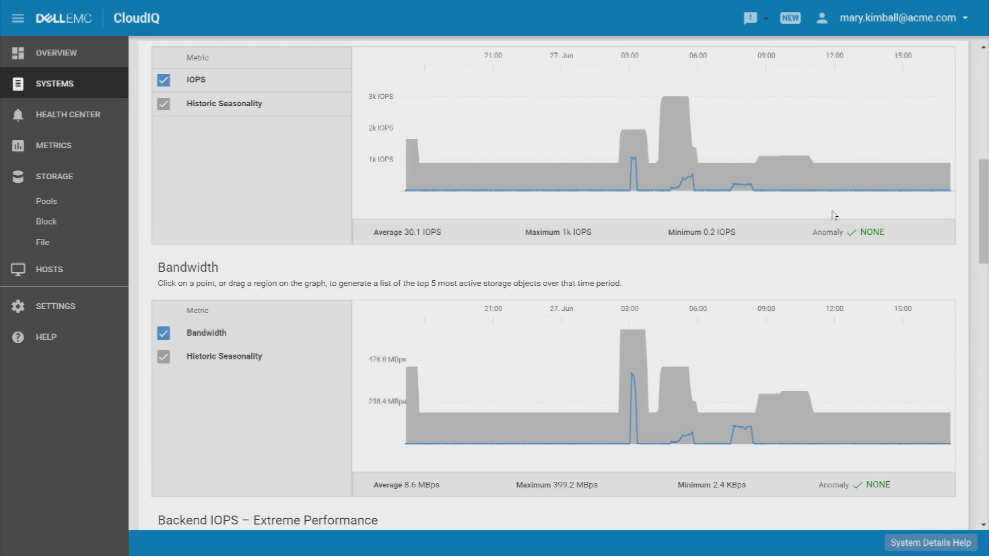
{"action": "key", "text": "ctrl+minus"}
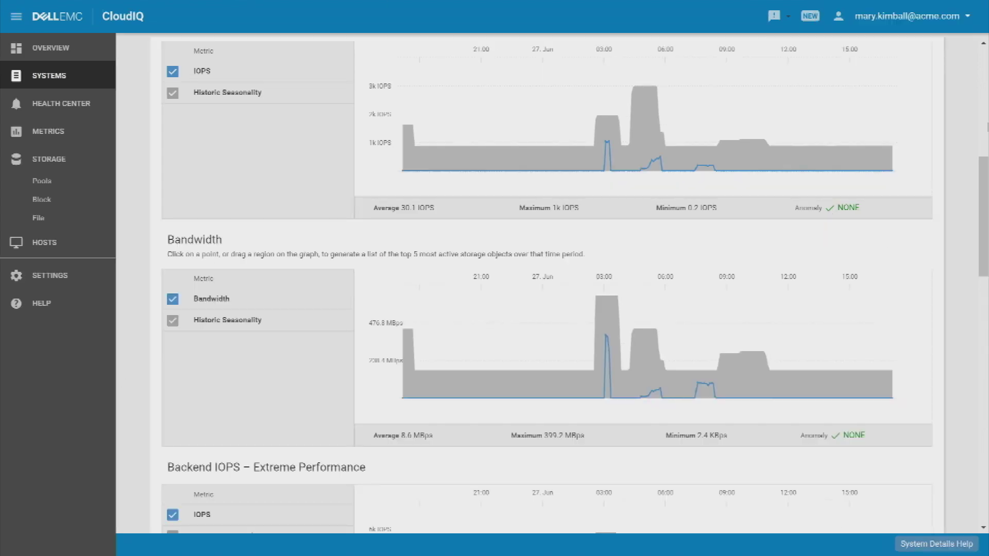
{"action": "left_click_drag", "start_coordinate": [986, 178], "coordinate": [985, 160]}
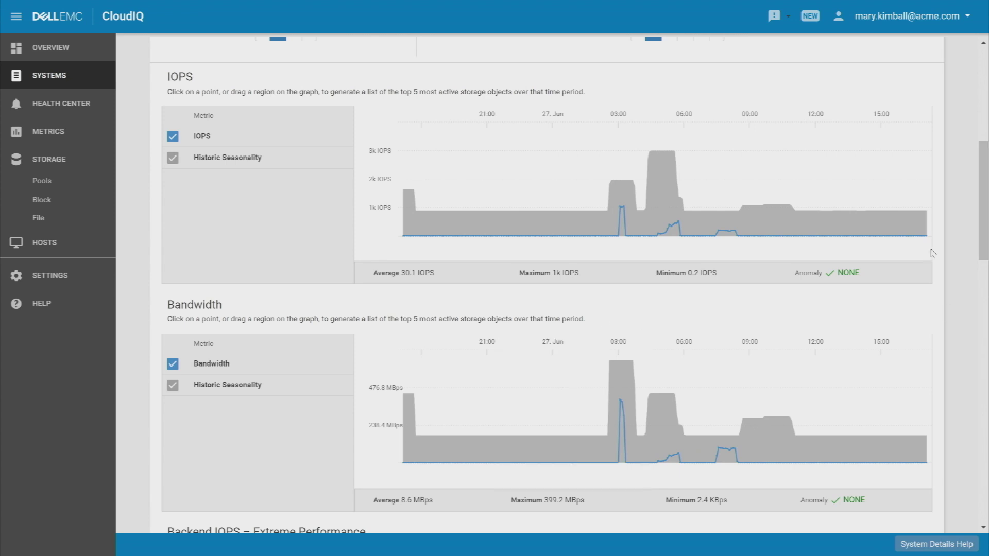
{"action": "left_click_drag", "start_coordinate": [984, 209], "coordinate": [981, 378]}
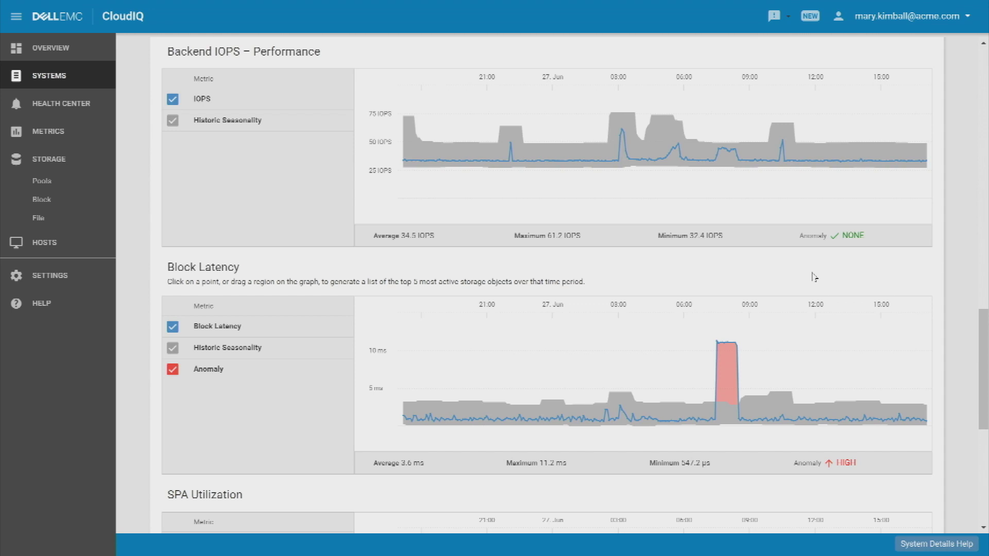
Step: List the most active objects for the Block Latency anomaly from 7:20 to 8:45 on Jun 27, and open MR_Pool1_LUN1
{"action": "key", "text": "ctrl+plus"}
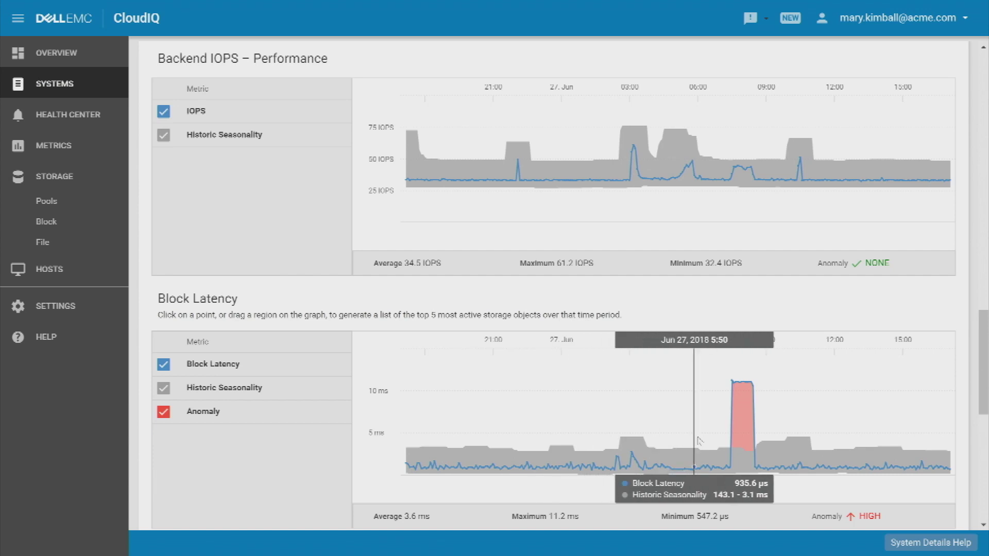
{"action": "left_click_drag", "start_coordinate": [729, 433], "coordinate": [761, 423]}
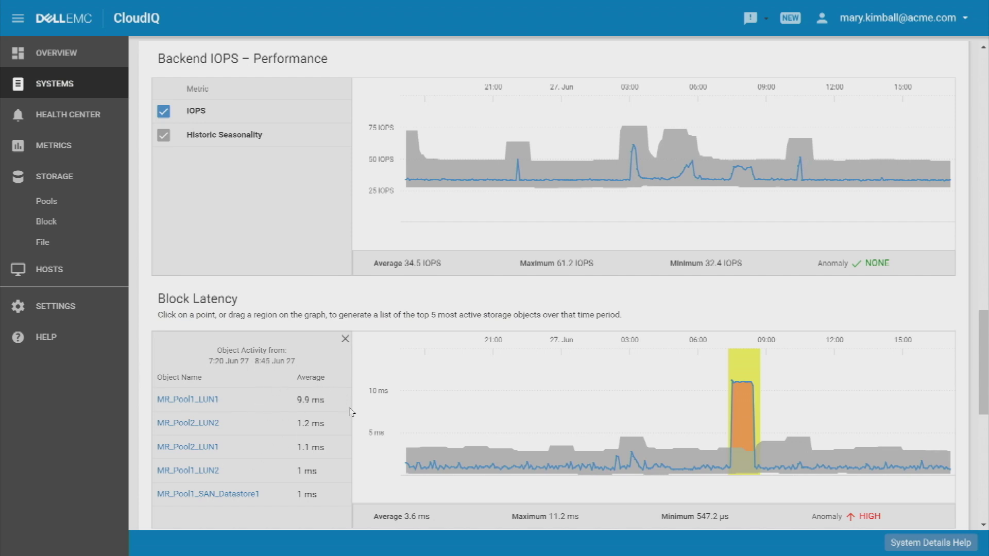
{"action": "left_click", "coordinate": [187, 401]}
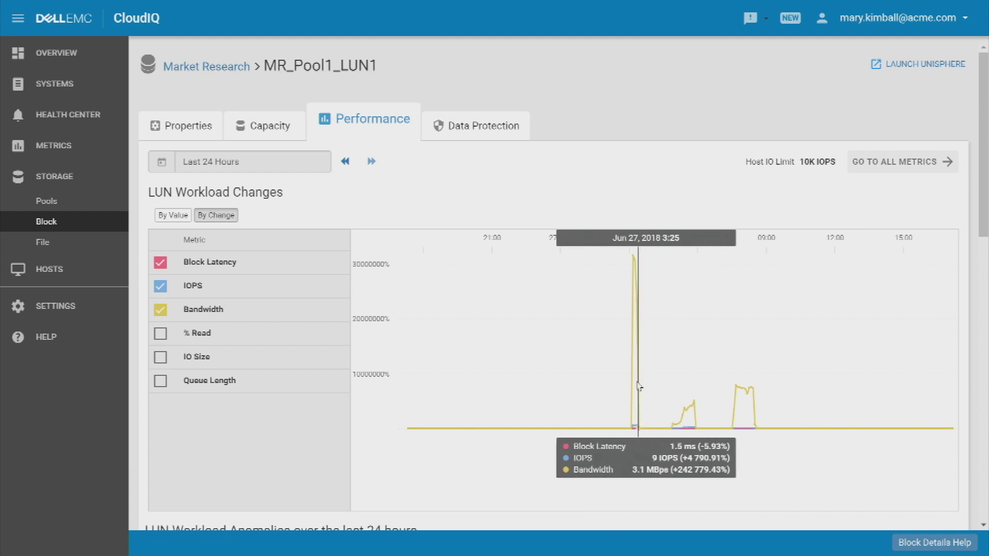
Step: Hide Bandwidth and IOPS in MR_Pool1_LUN1's LUN Workload Changes chart, leaving only Block Latency plotted
{"action": "left_click", "coordinate": [160, 310]}
{"action": "left_click", "coordinate": [160, 286]}
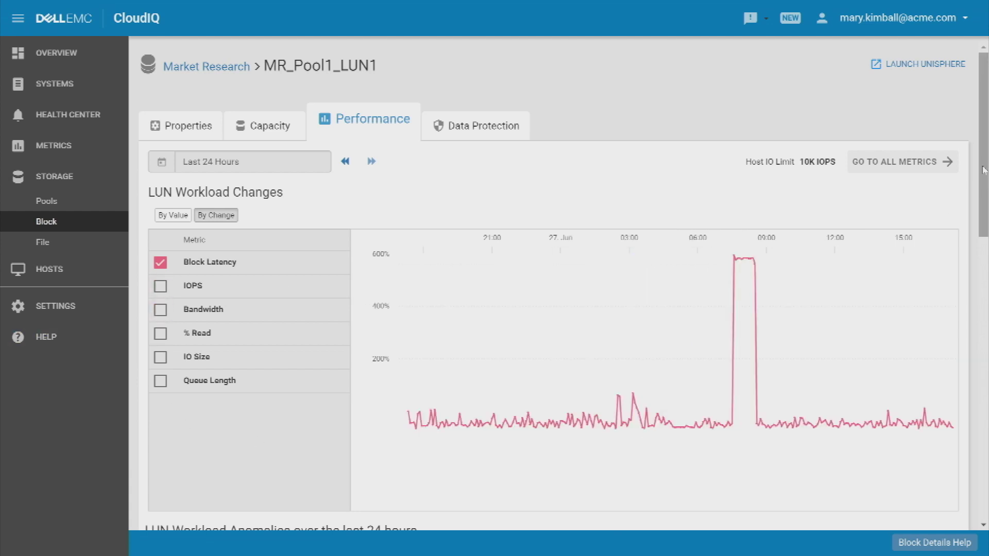
{"action": "left_click_drag", "start_coordinate": [984, 170], "coordinate": [984, 293]}
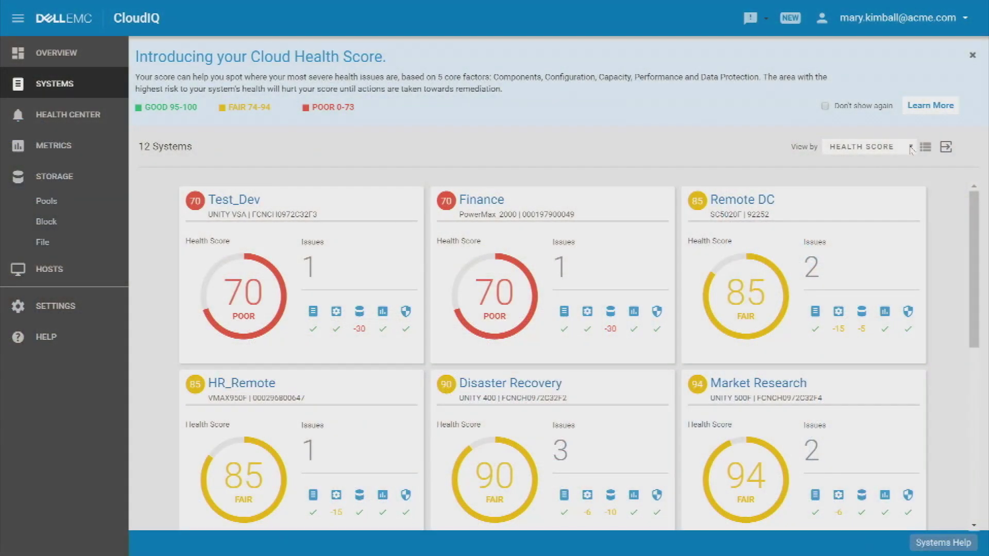
Step: View the systems by Configuration and by Capacity, and show the capacity data as a table
{"action": "left_click", "coordinate": [912, 147]}
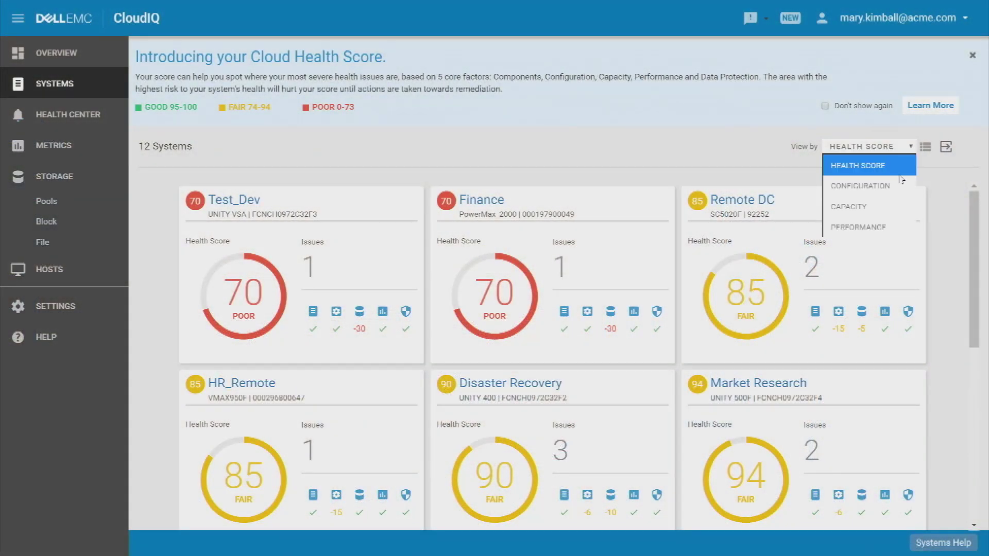
{"action": "left_click", "coordinate": [889, 189]}
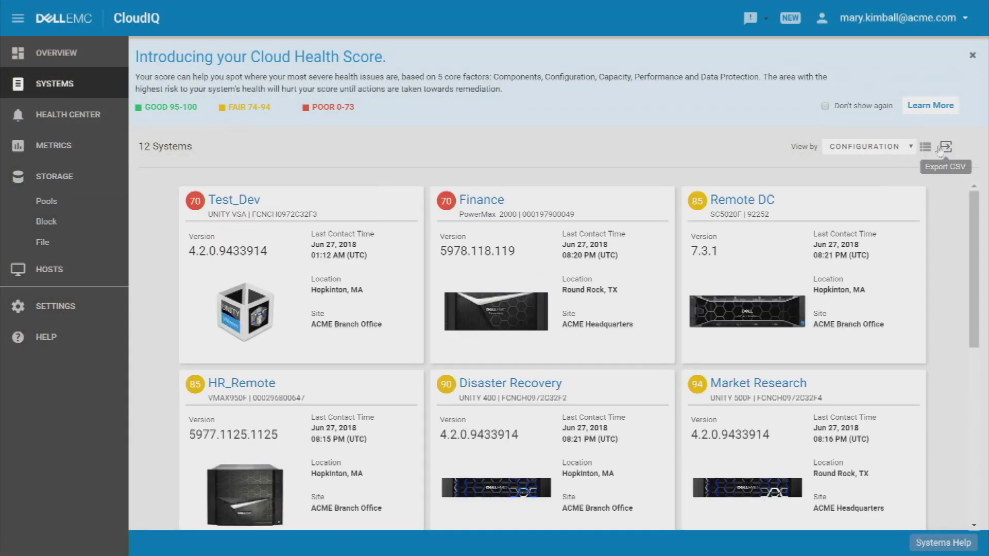
{"action": "left_click", "coordinate": [911, 149]}
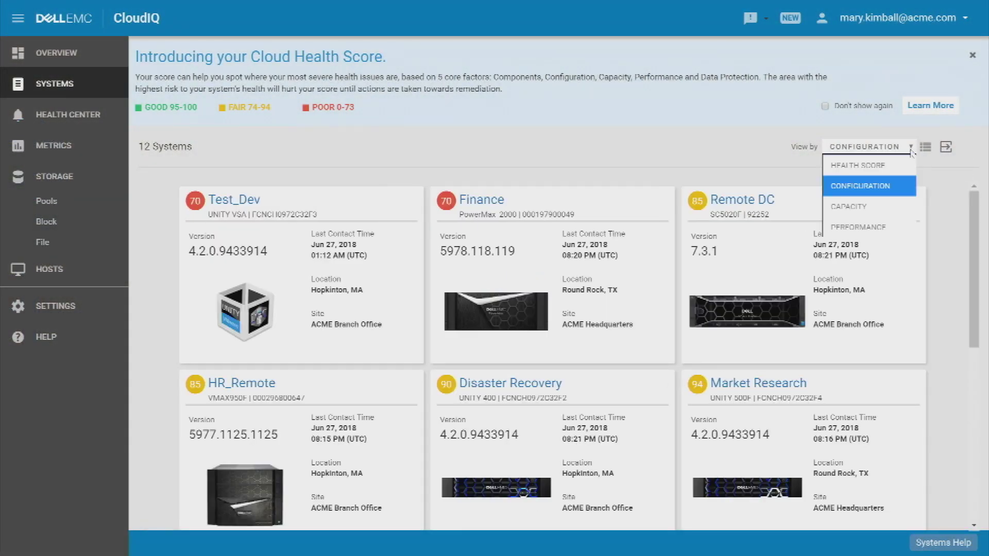
{"action": "left_click", "coordinate": [889, 206]}
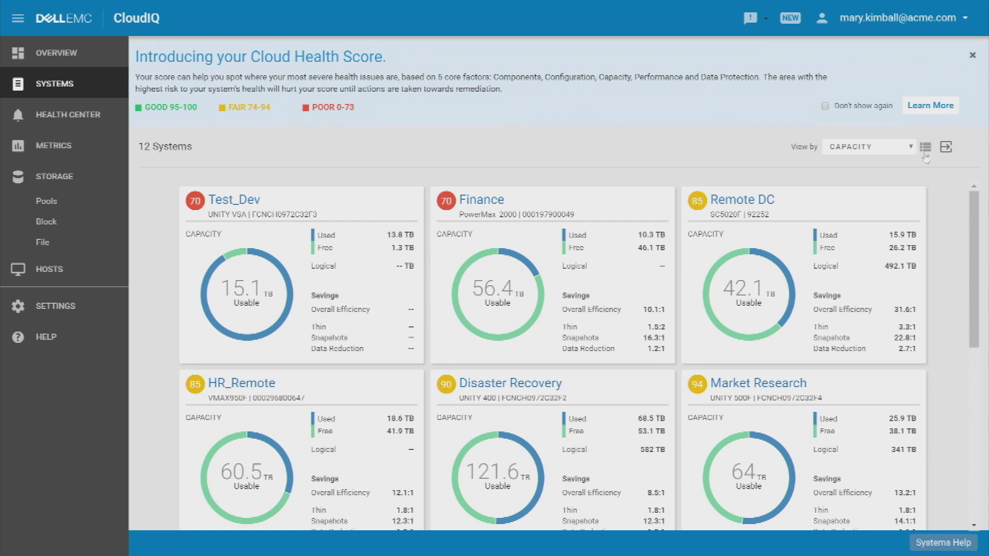
{"action": "left_click", "coordinate": [930, 151]}
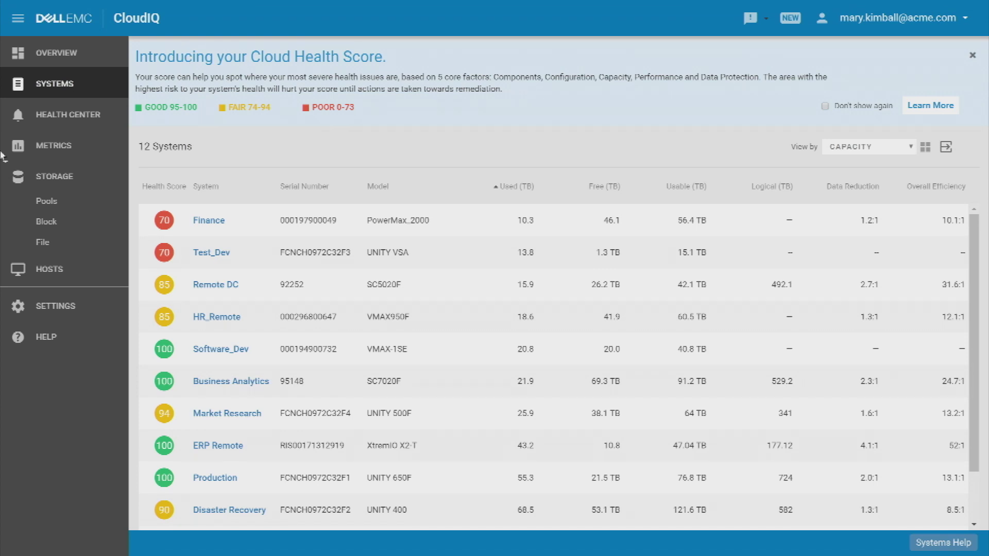
Step: In the account's email preferences, unsubscribe Software_Dev and Test_Dev from system health change notifications
{"action": "left_click", "coordinate": [56, 316]}
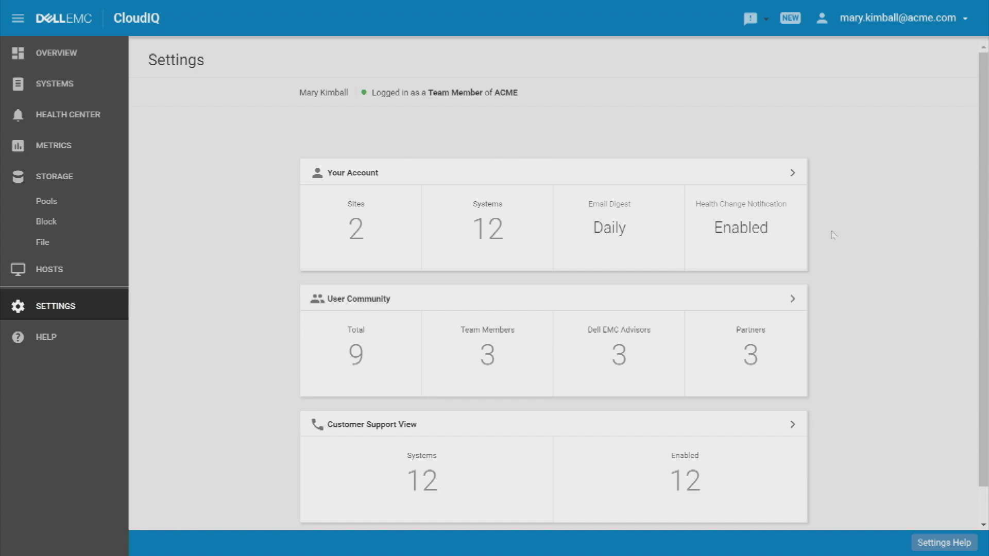
{"action": "left_click", "coordinate": [745, 237]}
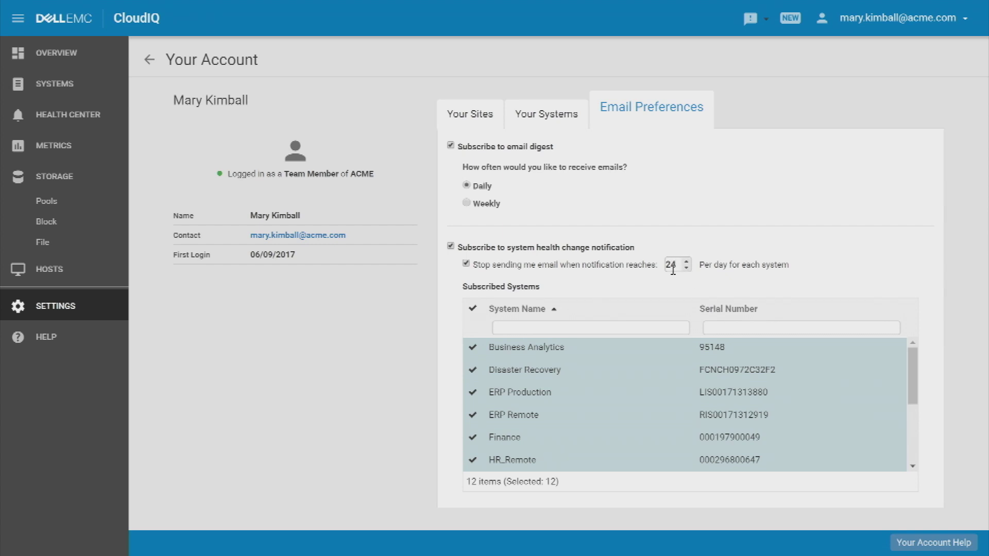
{"action": "left_click_drag", "start_coordinate": [913, 381], "coordinate": [920, 457]}
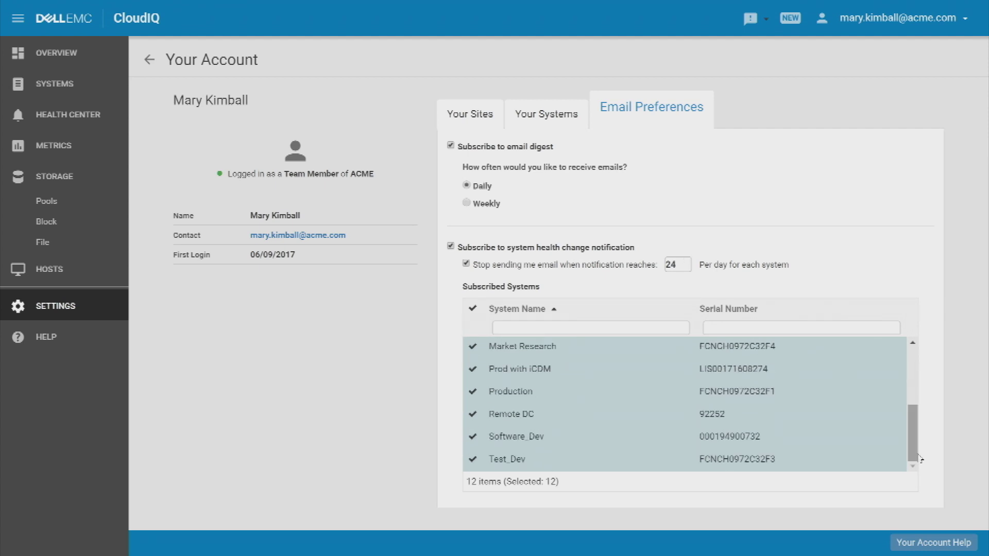
{"action": "left_click", "coordinate": [473, 437]}
{"action": "left_click", "coordinate": [473, 480]}
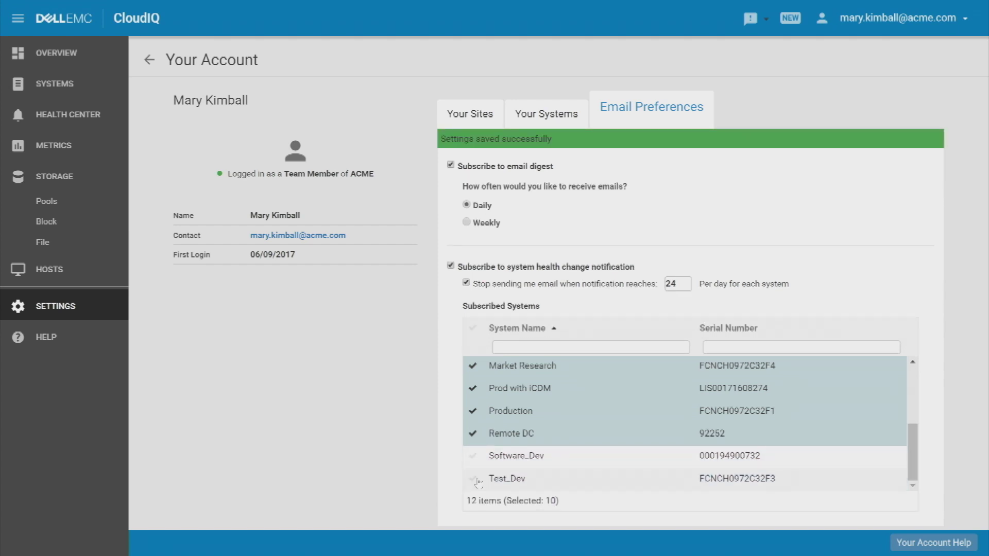